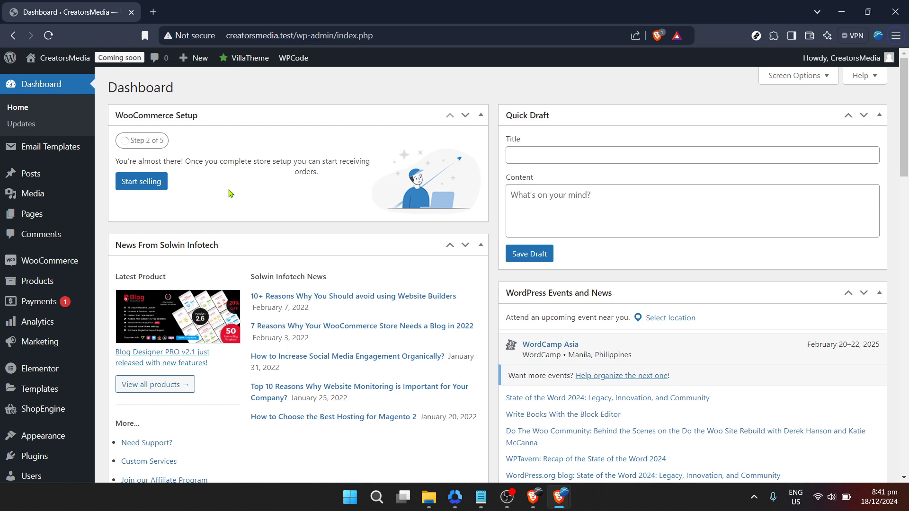
Open WooCommerce Home and review its getting-started checklist.
left_click(56, 264)
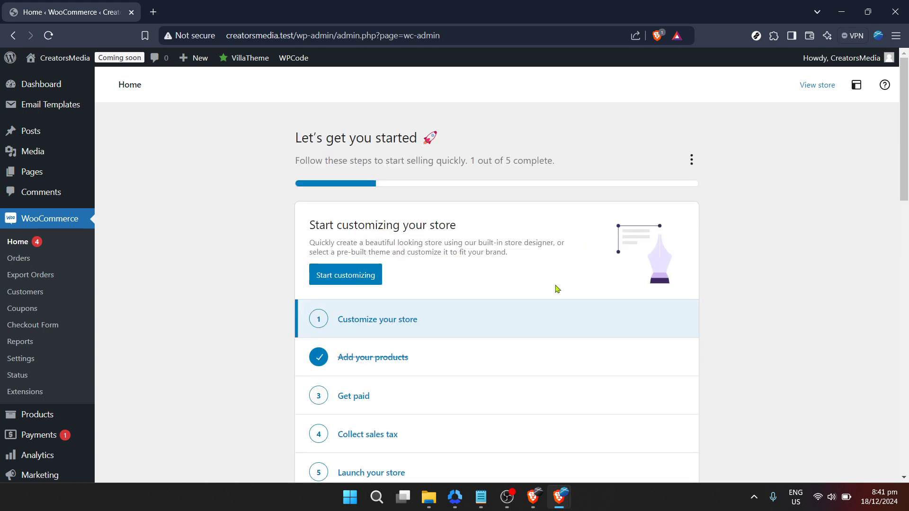
scroll(556, 288, "down", 1)
scroll(556, 293, "up", 1)
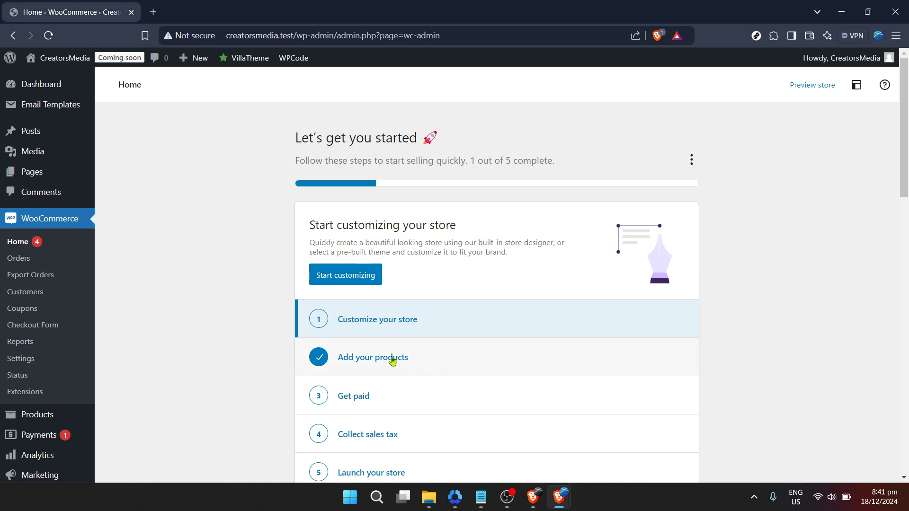
Start a new Physical product from 'Add your products' via 'View more product types'.
left_click(394, 362)
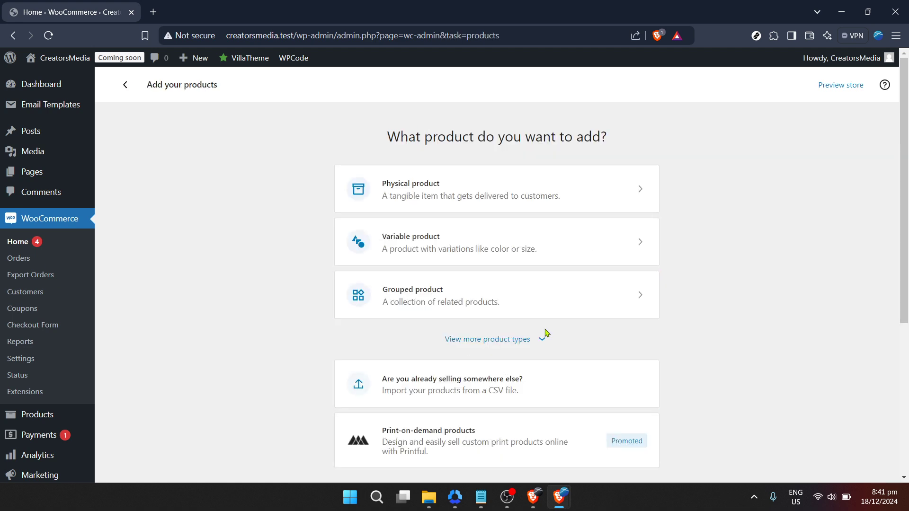
left_click(473, 339)
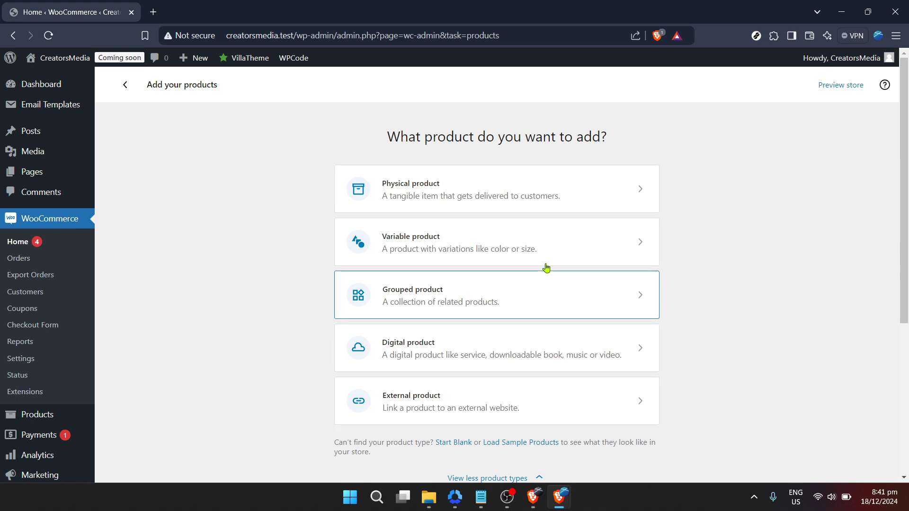
left_click(508, 197)
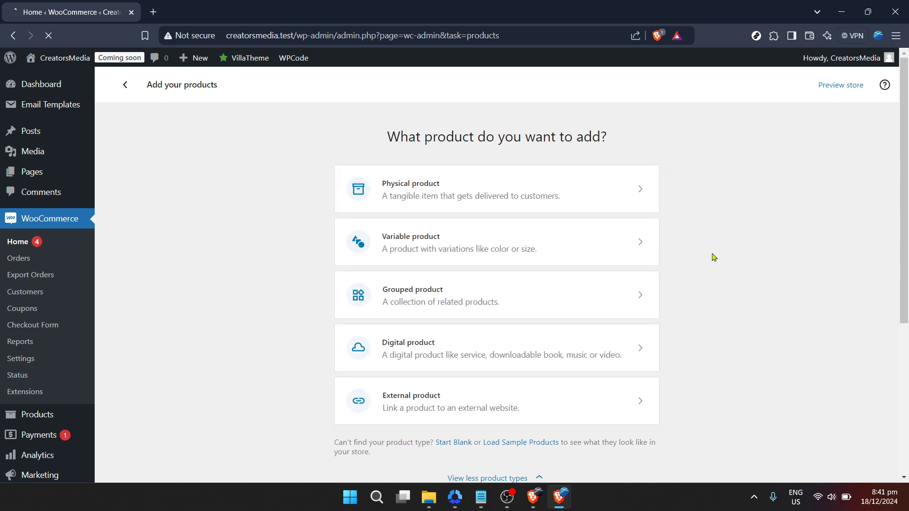
scroll(701, 257, "down", 1)
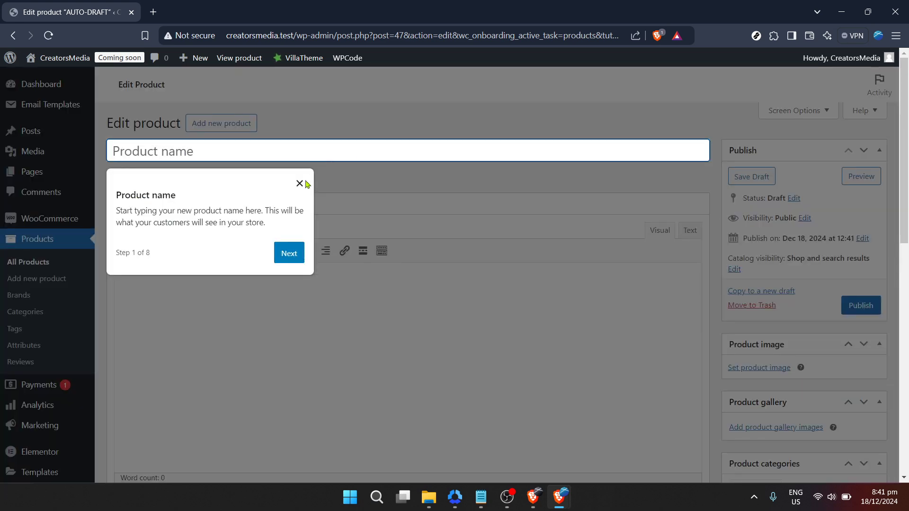
Dismiss the tour tip and enter 'New Product 2024' as the product name.
left_click(300, 184)
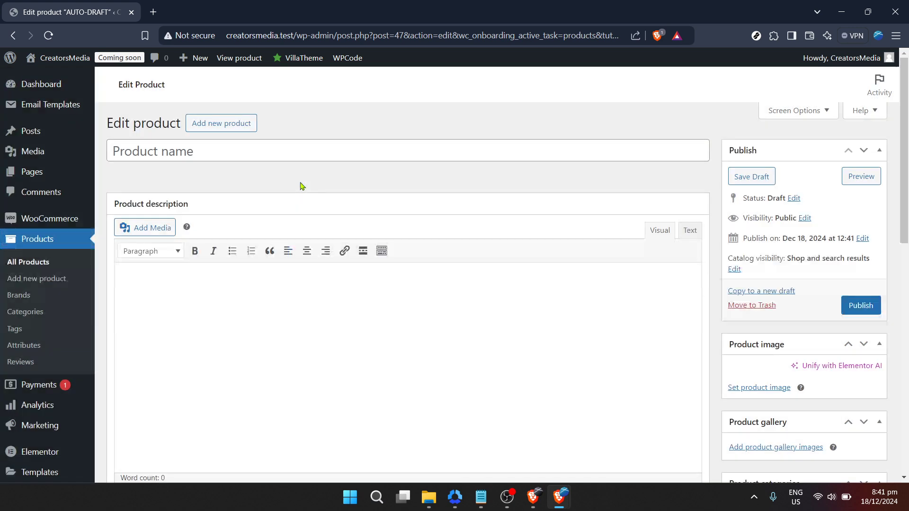
left_click(274, 152)
type("New Pro")
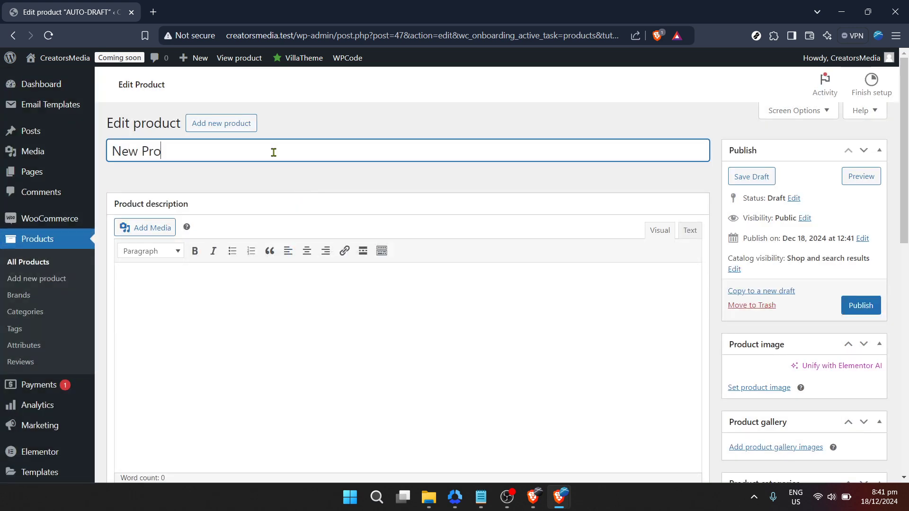
type("duct 2024")
scroll(580, 249, "down", 1)
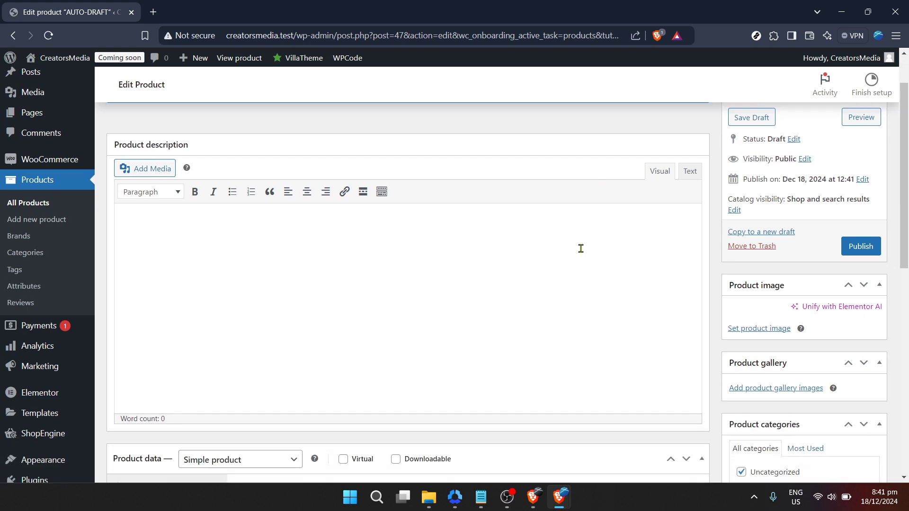
scroll(581, 248, "down", 1)
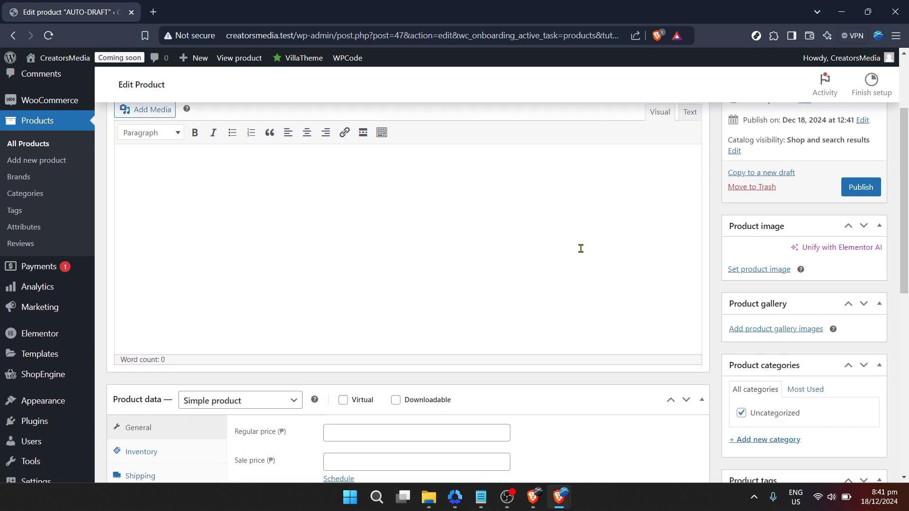
scroll(580, 249, "down", 2)
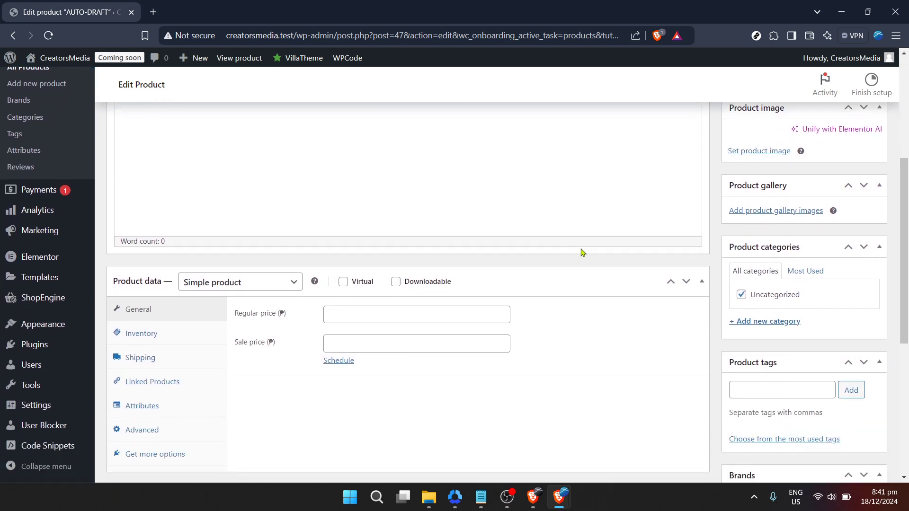
scroll(580, 248, "up", 4)
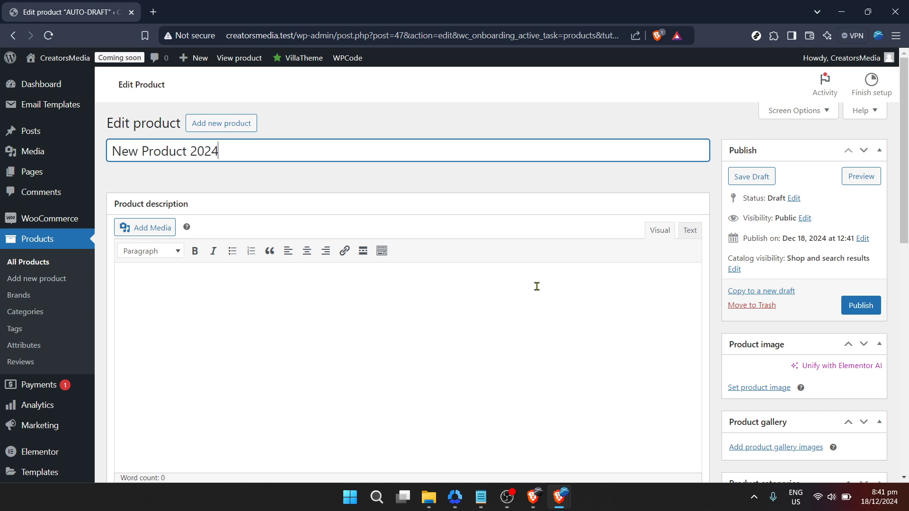
scroll(543, 287, "down", 1)
scroll(543, 287, "down", 2)
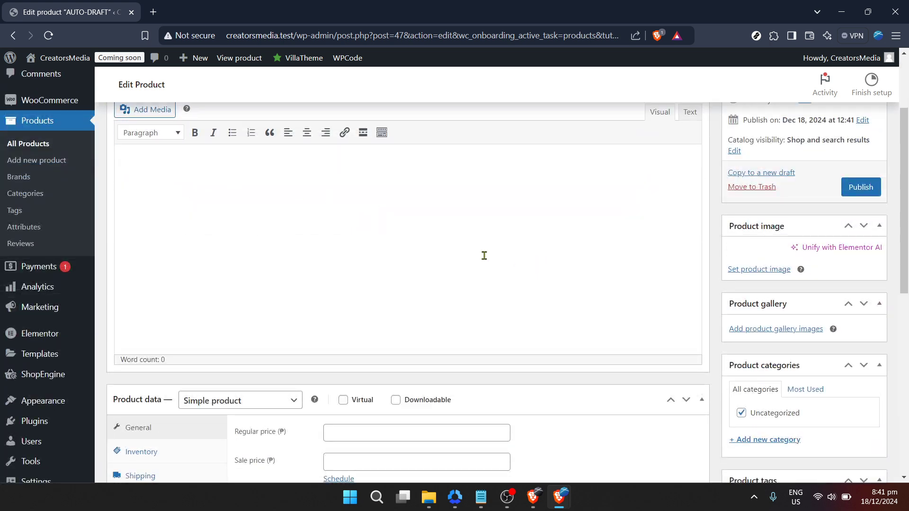
scroll(781, 329, "down", 1)
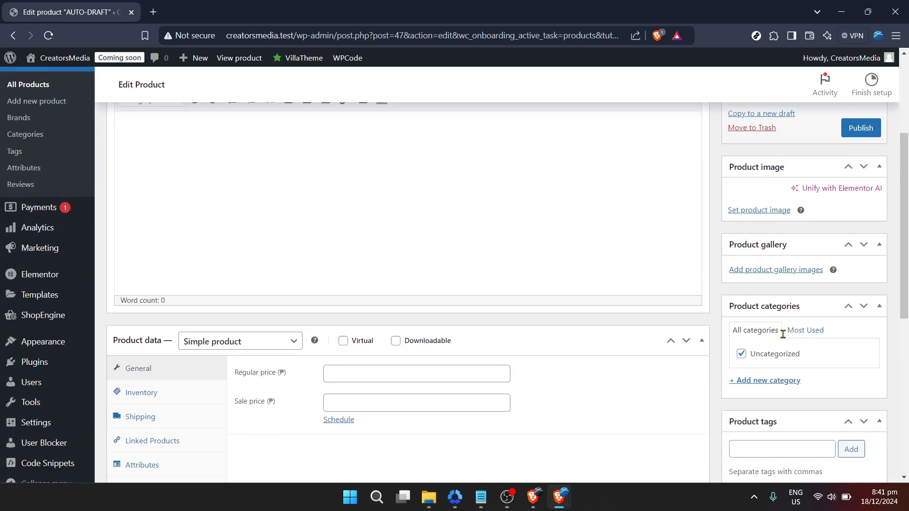
scroll(776, 337, "down", 1)
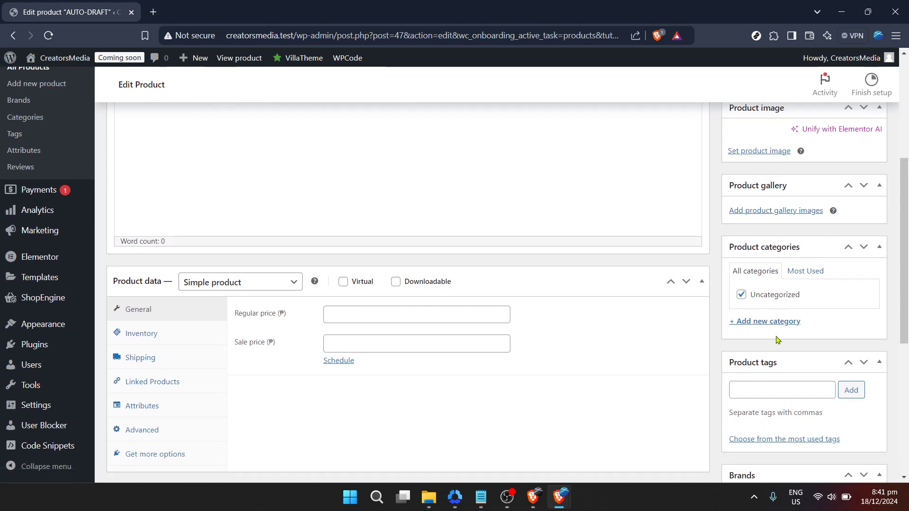
scroll(776, 336, "up", 2)
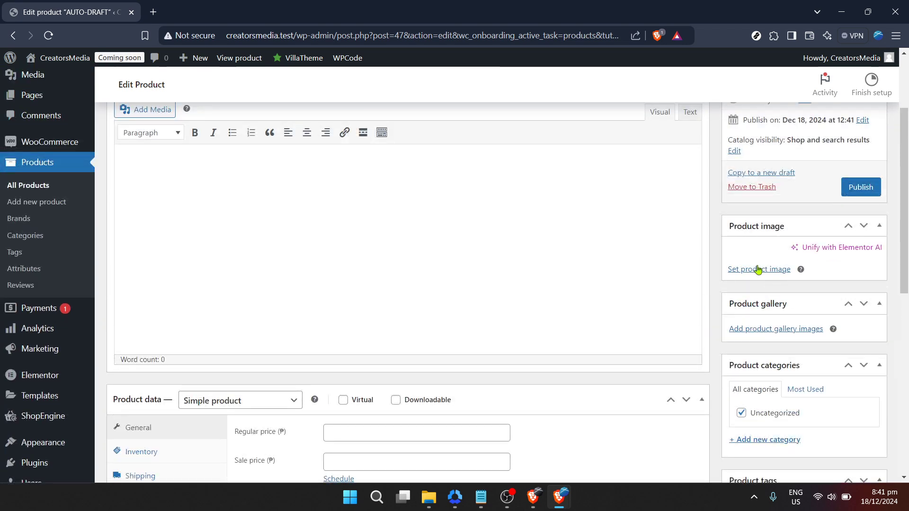
Choose the hooded-robot images.jpg from the Media Library as the product image.
left_click(757, 269)
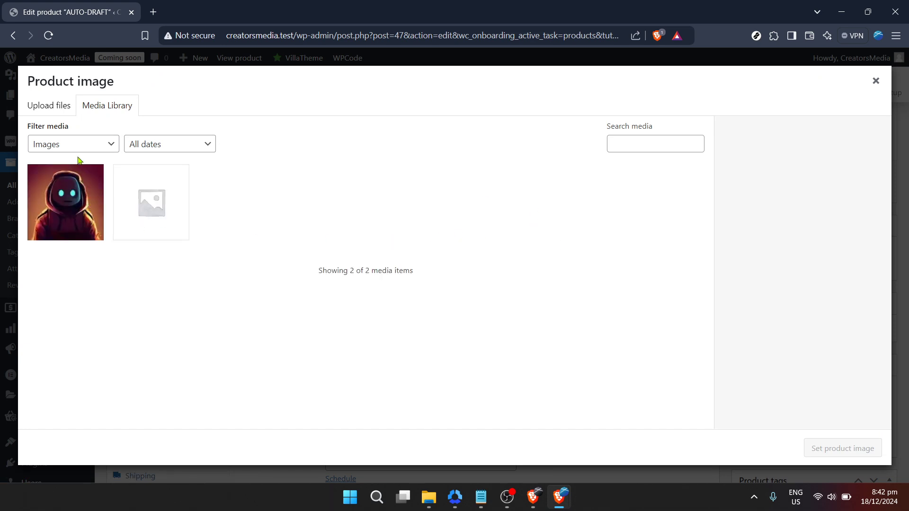
left_click(136, 202)
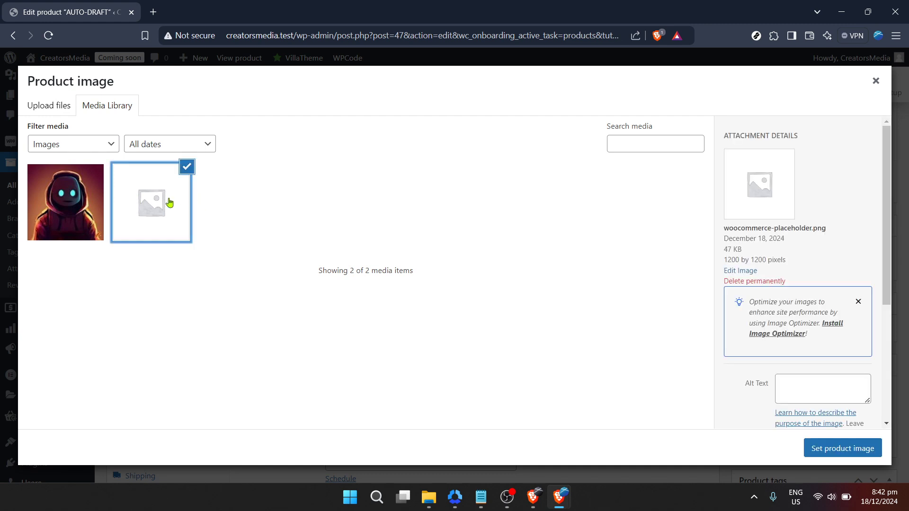
left_click(59, 204)
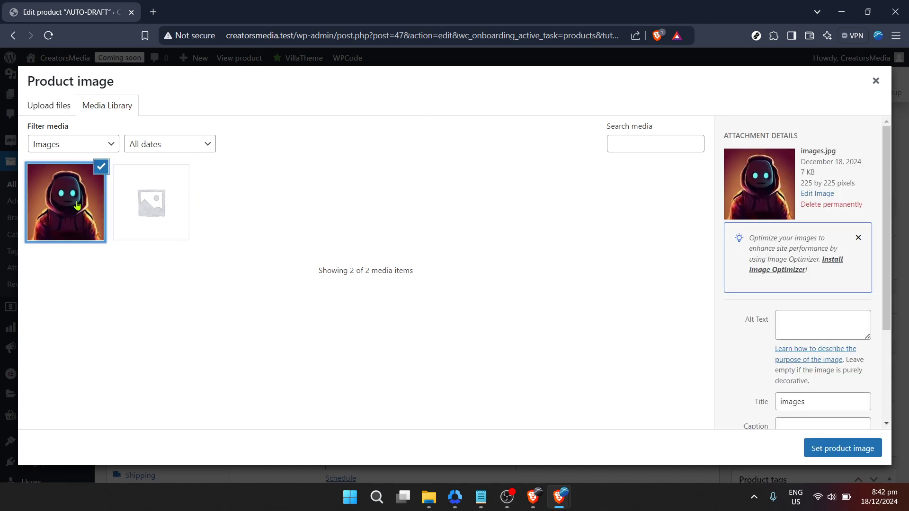
left_click(141, 204)
left_click(79, 151)
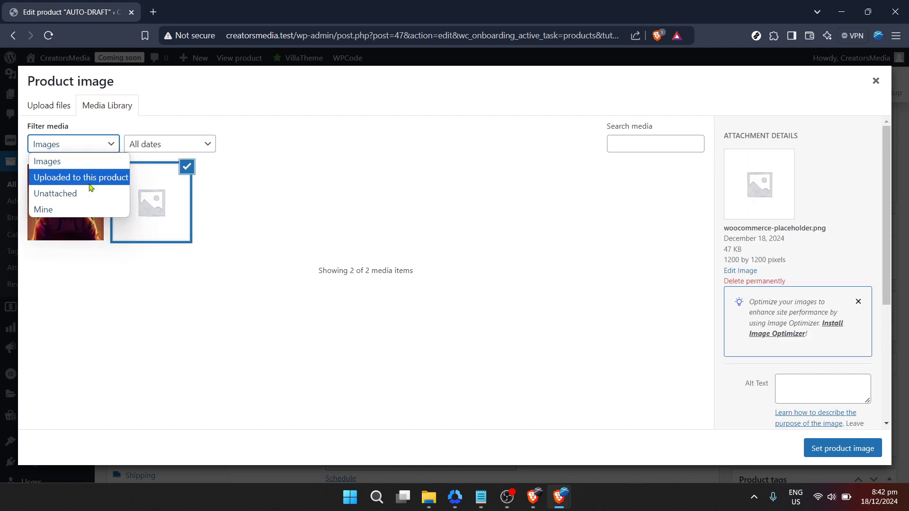
left_click(79, 149)
left_click(71, 203)
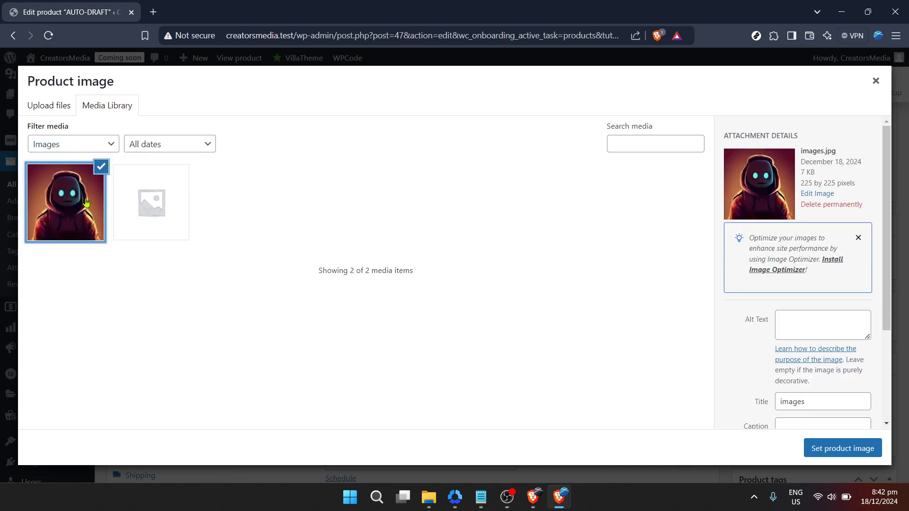
left_click(852, 452)
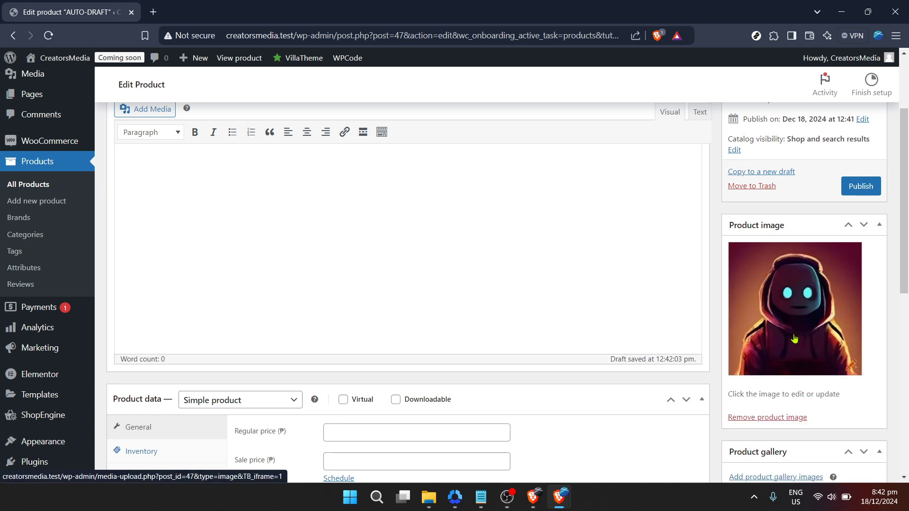
scroll(794, 338, "up", 3)
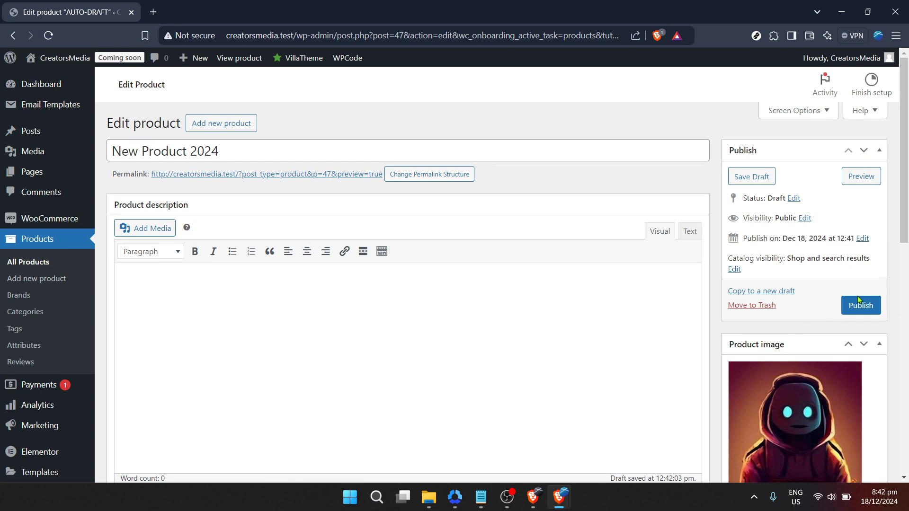
Publish the 'New Product 2024' product from the Publish box.
left_click(855, 302)
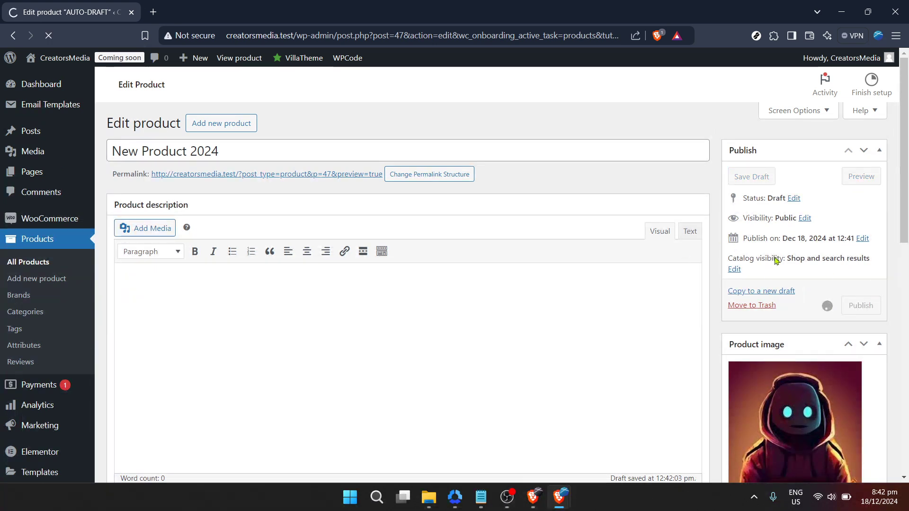